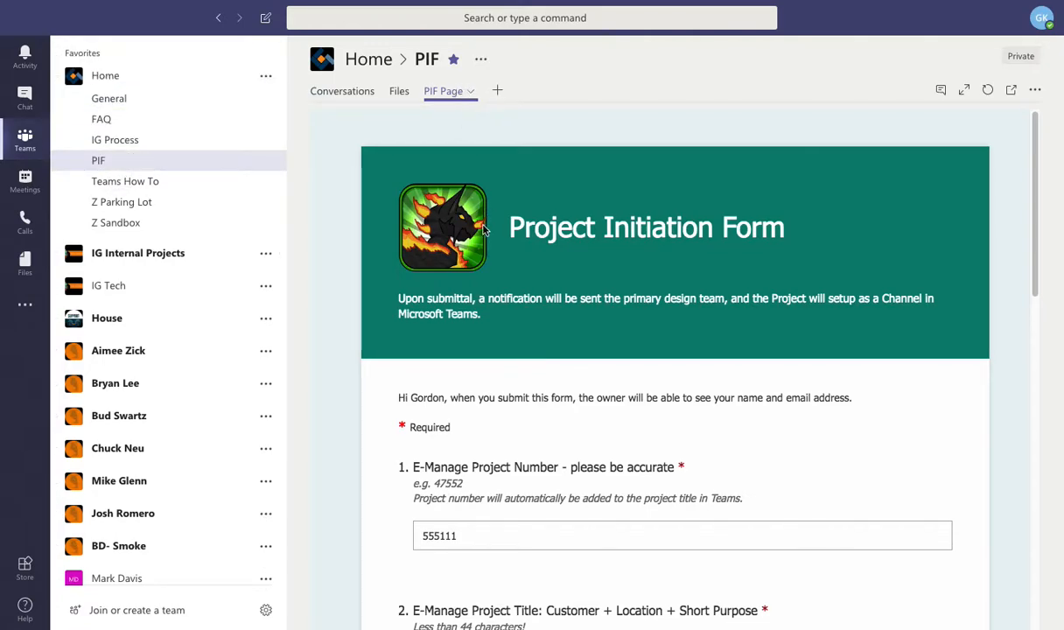
Review the project number and title in the Project Initiation Form and select House as the sales rep.
{"action": "scroll", "coordinate": [522, 307], "scroll_direction": "down", "scroll_amount": 3}
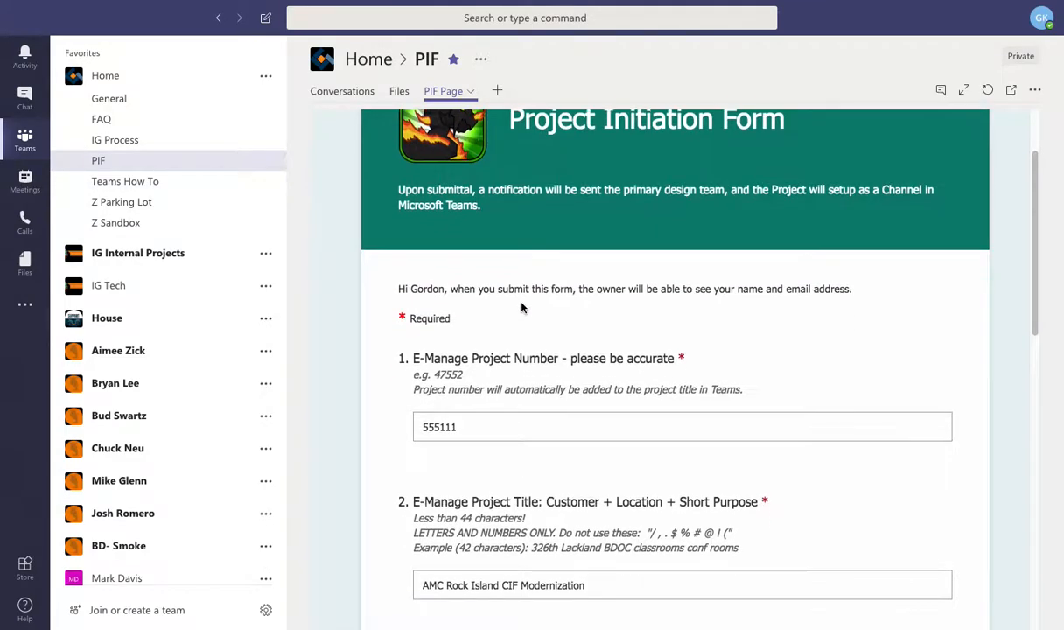
{"action": "scroll", "coordinate": [522, 307], "scroll_direction": "down", "scroll_amount": 1}
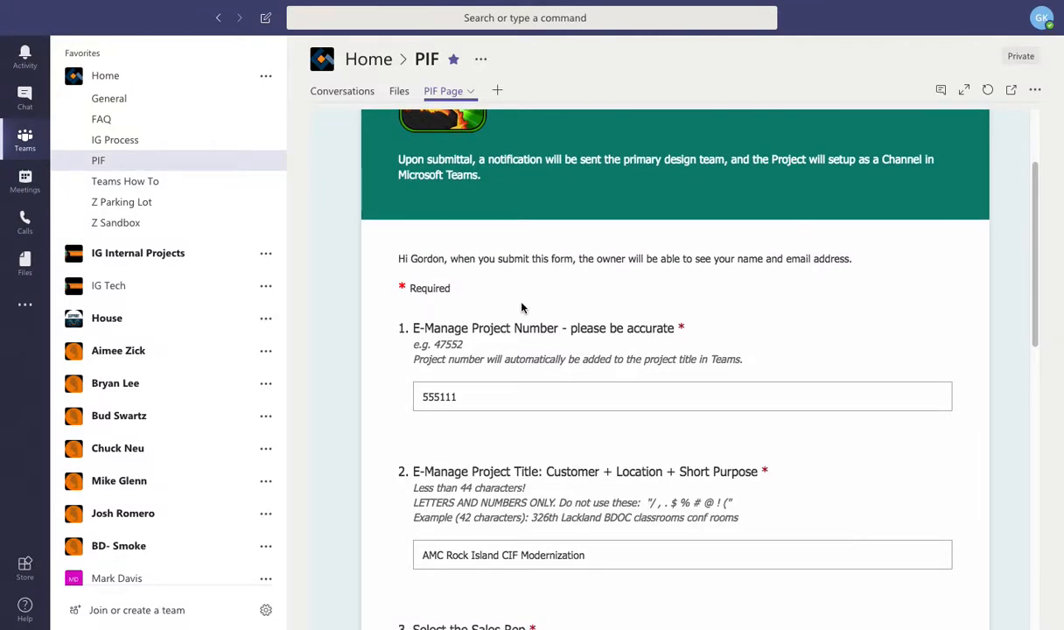
{"action": "scroll", "coordinate": [522, 307], "scroll_direction": "down", "scroll_amount": 1}
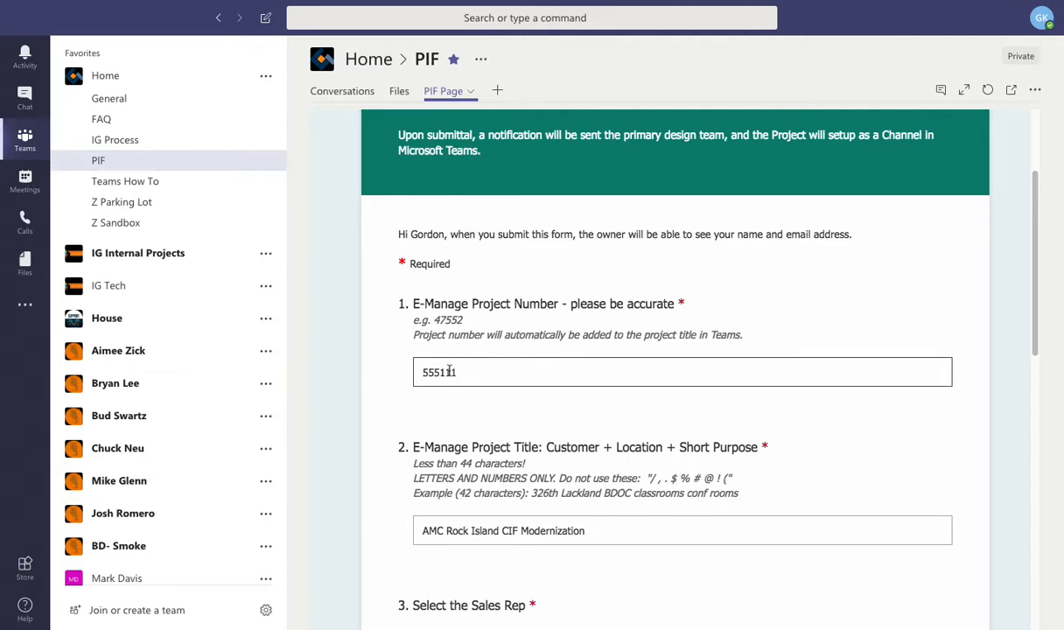
{"action": "scroll", "coordinate": [430, 378], "scroll_direction": "down", "scroll_amount": 3}
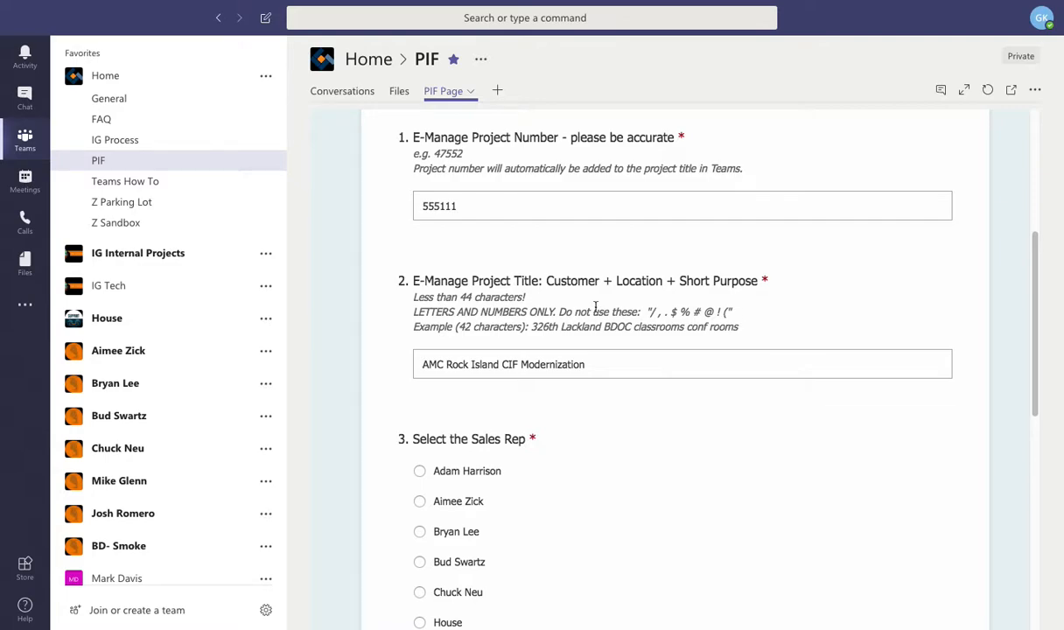
{"action": "left_click", "coordinate": [429, 364]}
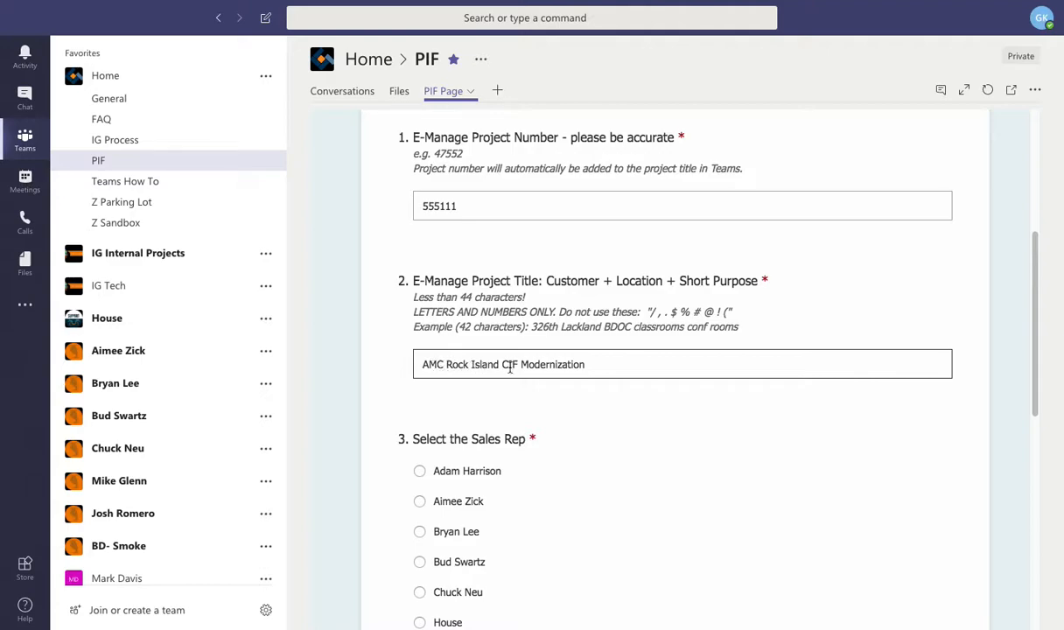
{"action": "scroll", "coordinate": [590, 420], "scroll_direction": "down", "scroll_amount": 3}
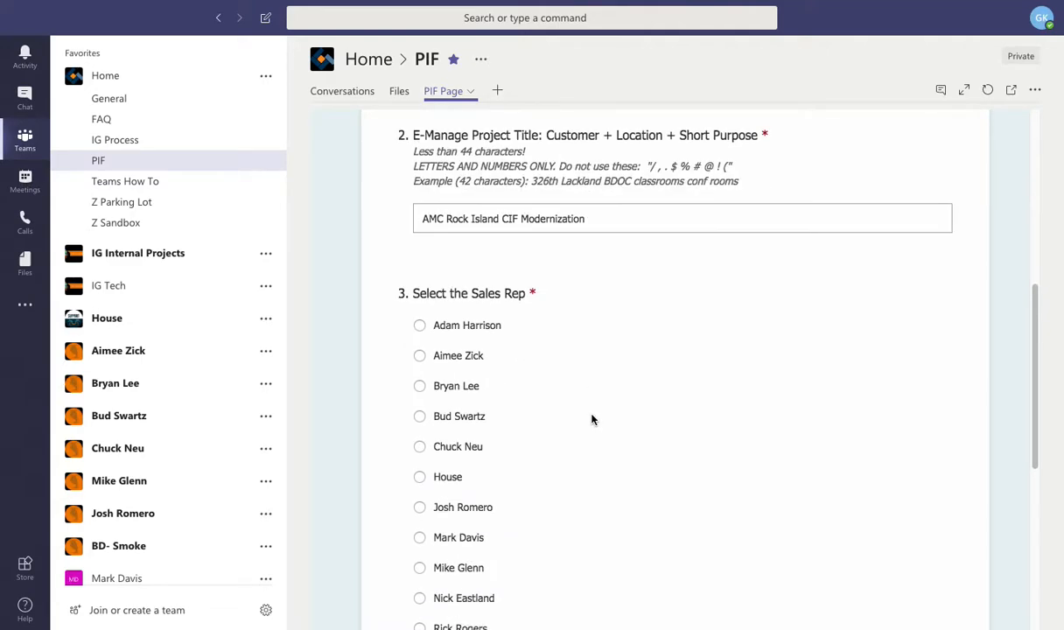
{"action": "left_click", "coordinate": [419, 427]}
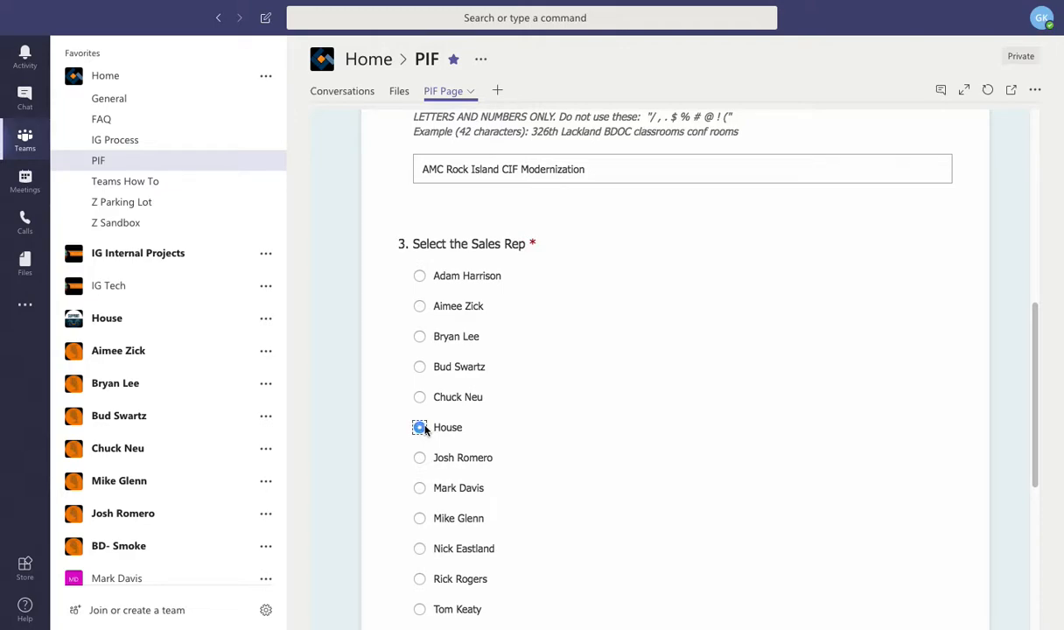
Set the primary design team to Technology and submit the Project Initiation Form.
{"action": "scroll", "coordinate": [531, 428], "scroll_direction": "down", "scroll_amount": 5}
{"action": "scroll", "coordinate": [530, 426], "scroll_direction": "down", "scroll_amount": 2}
{"action": "left_click", "coordinate": [536, 410]}
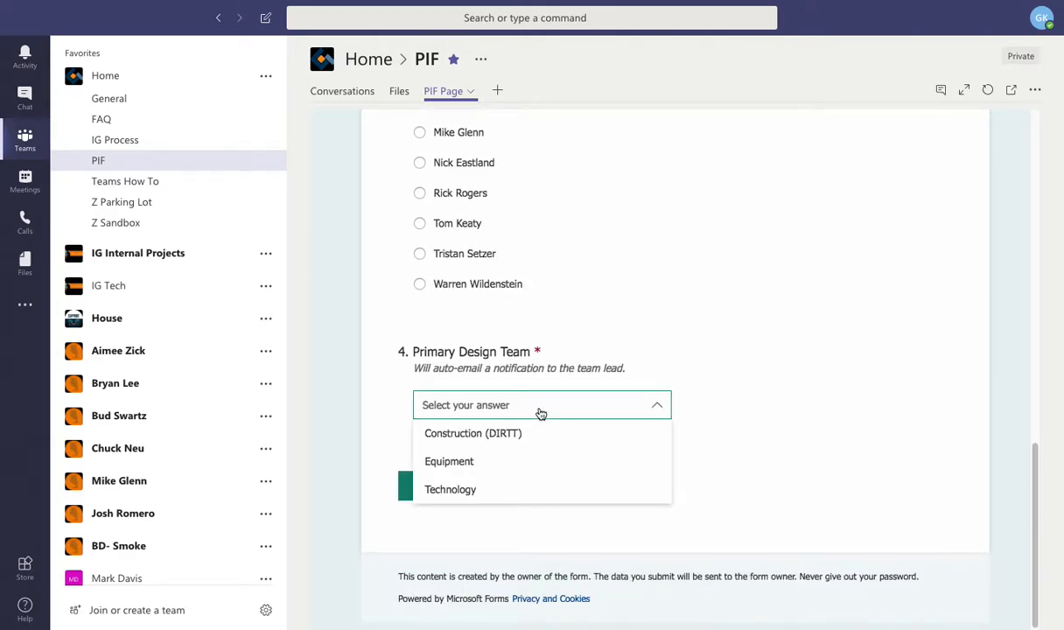
{"action": "left_click", "coordinate": [513, 493]}
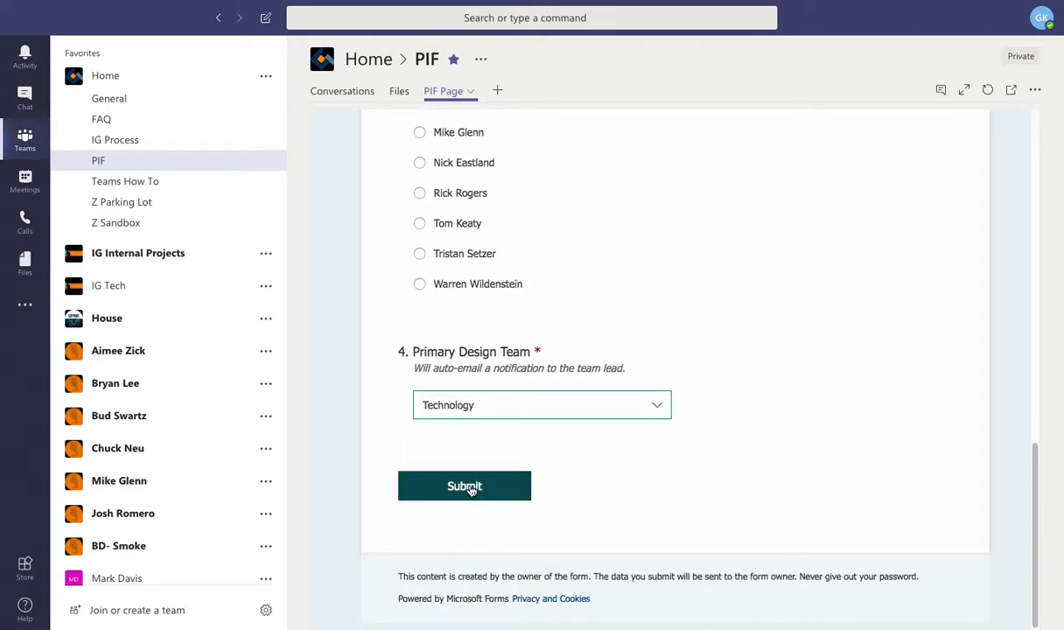
{"action": "left_click", "coordinate": [471, 488]}
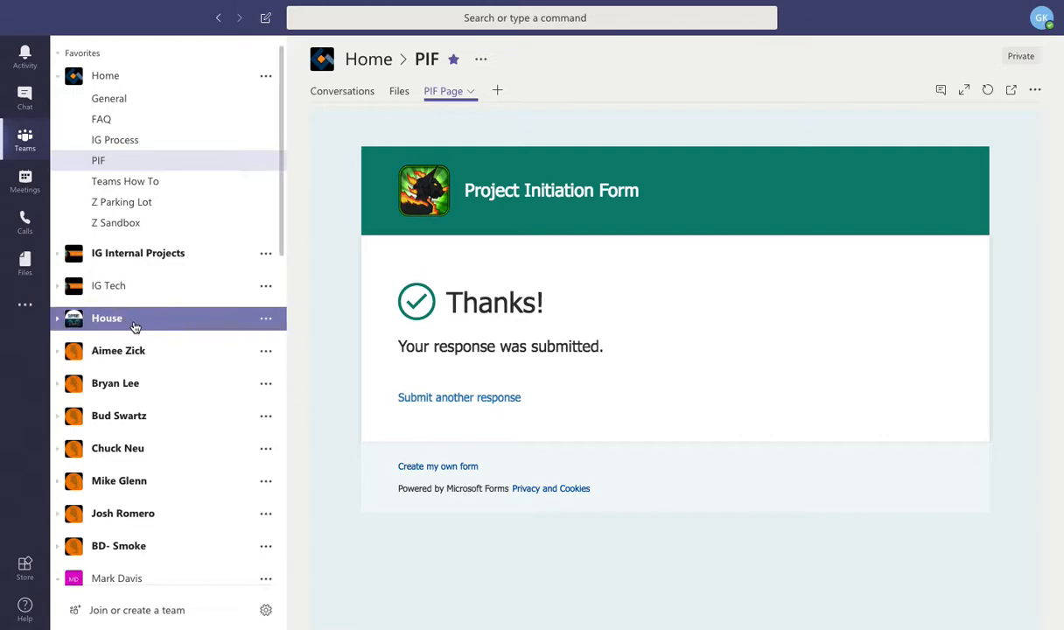
Mark the House team's 555111 AMC Rock Island CIF Modernization channel as a favorite and open its files.
{"action": "left_click", "coordinate": [107, 318]}
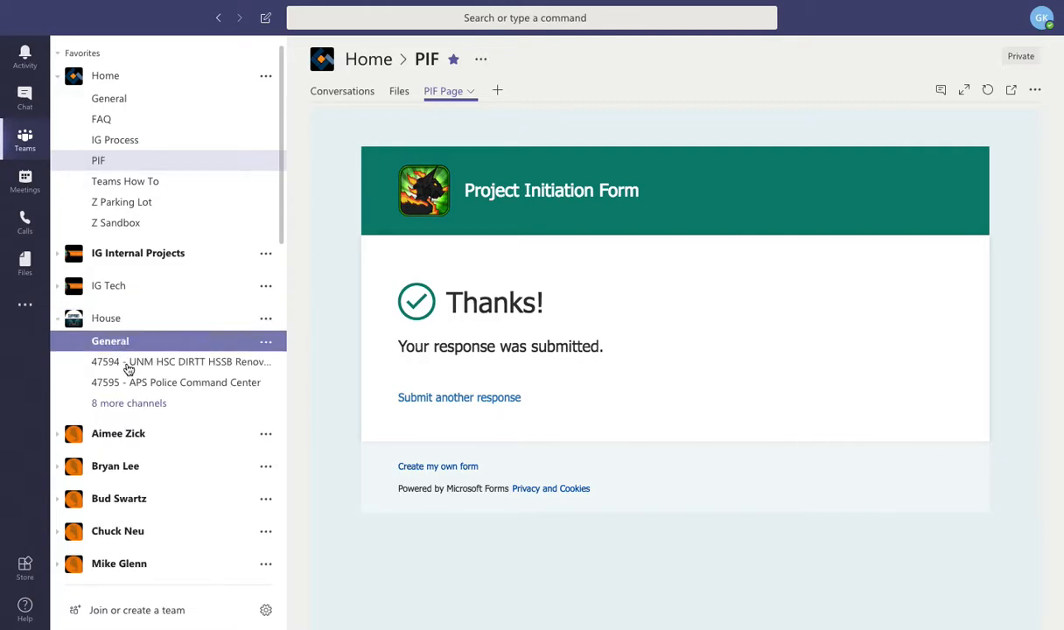
{"action": "left_click", "coordinate": [133, 404]}
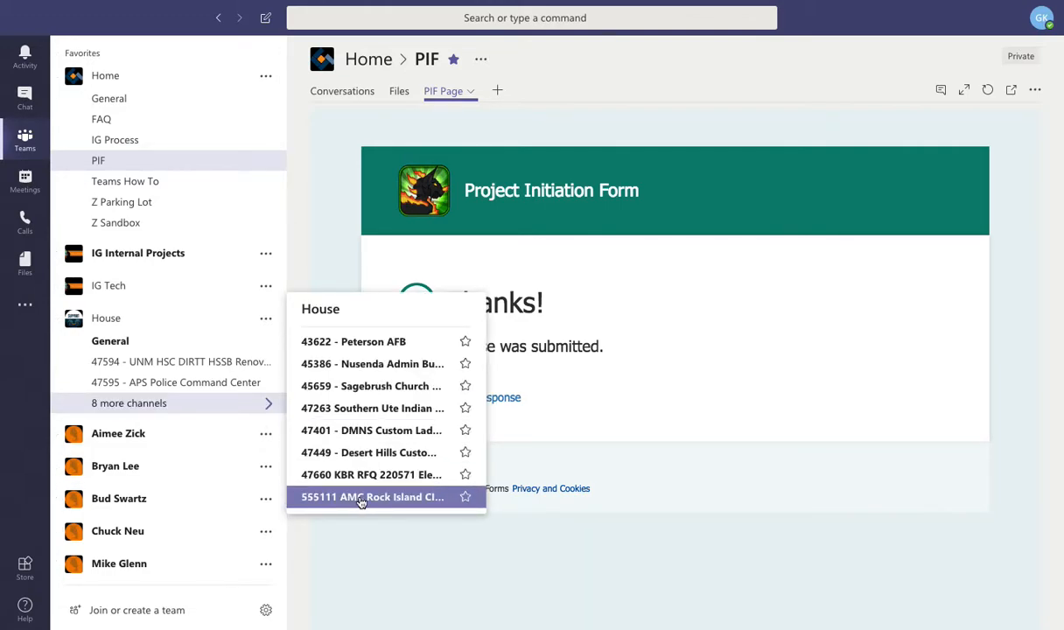
{"action": "left_click", "coordinate": [468, 498]}
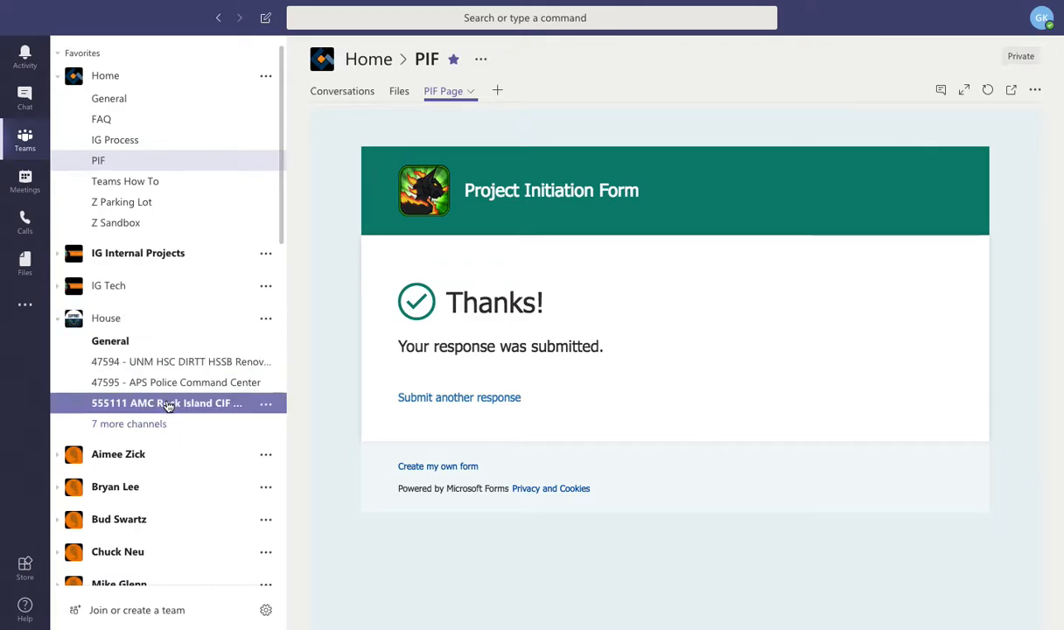
{"action": "left_click", "coordinate": [168, 403]}
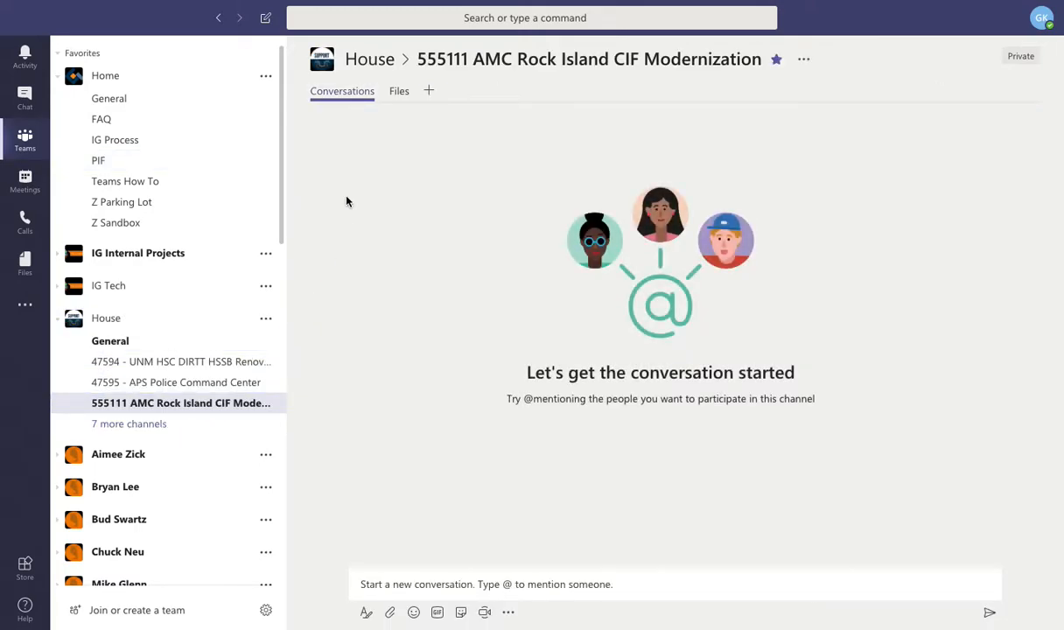
{"action": "left_click", "coordinate": [398, 91]}
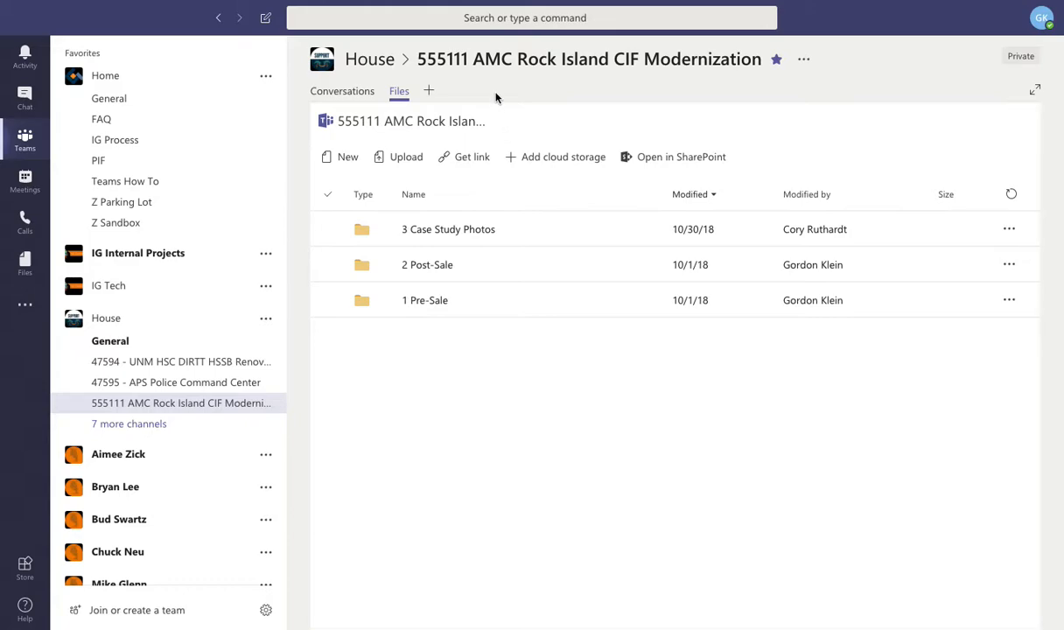
Add a Planner tab to the channel with a new plan named "555111 Tasks".
{"action": "left_click", "coordinate": [431, 91]}
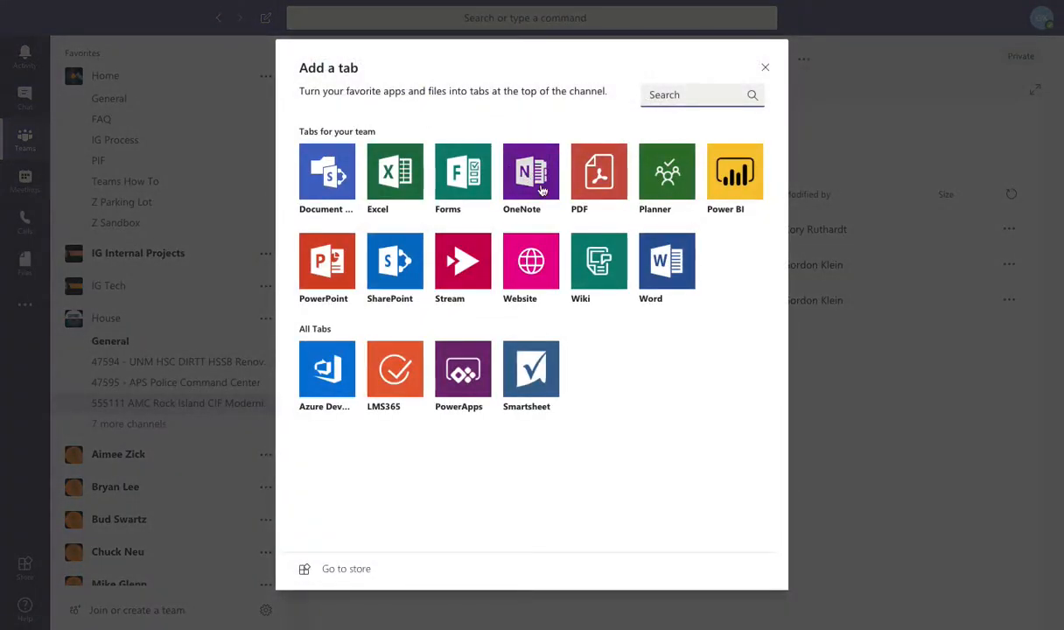
{"action": "key", "text": "Escape"}
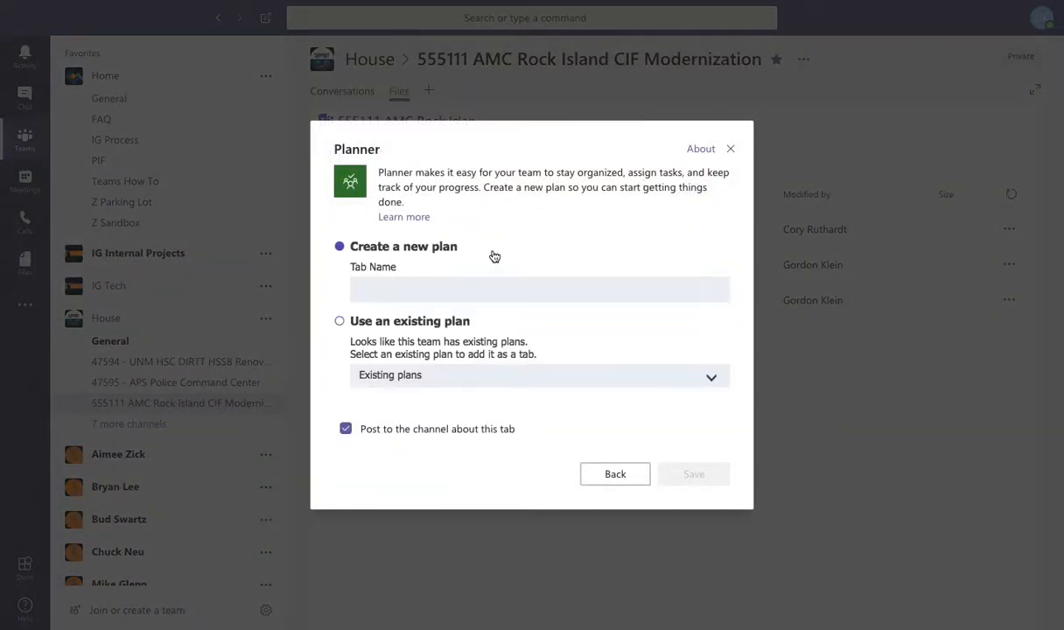
{"action": "left_click", "coordinate": [421, 285]}
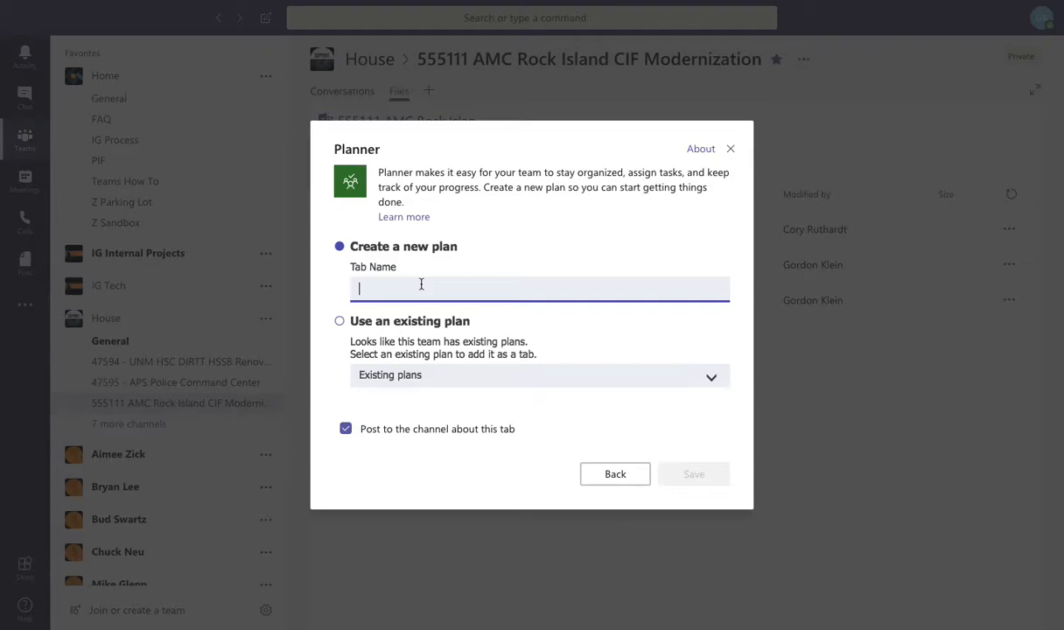
{"action": "type", "text": "555111"}
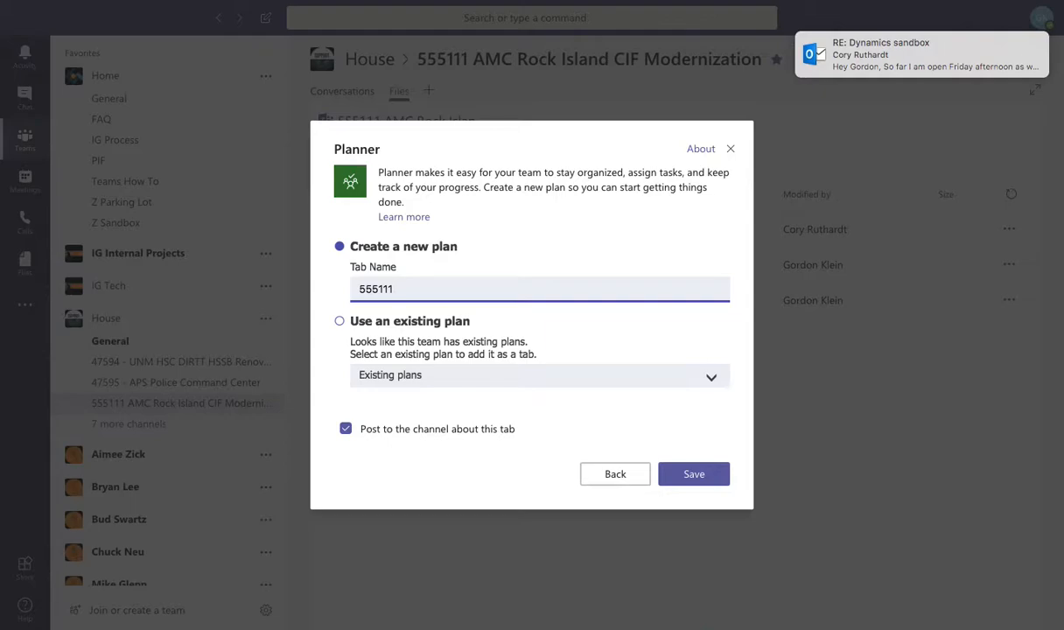
{"action": "type", "text": " Tasks"}
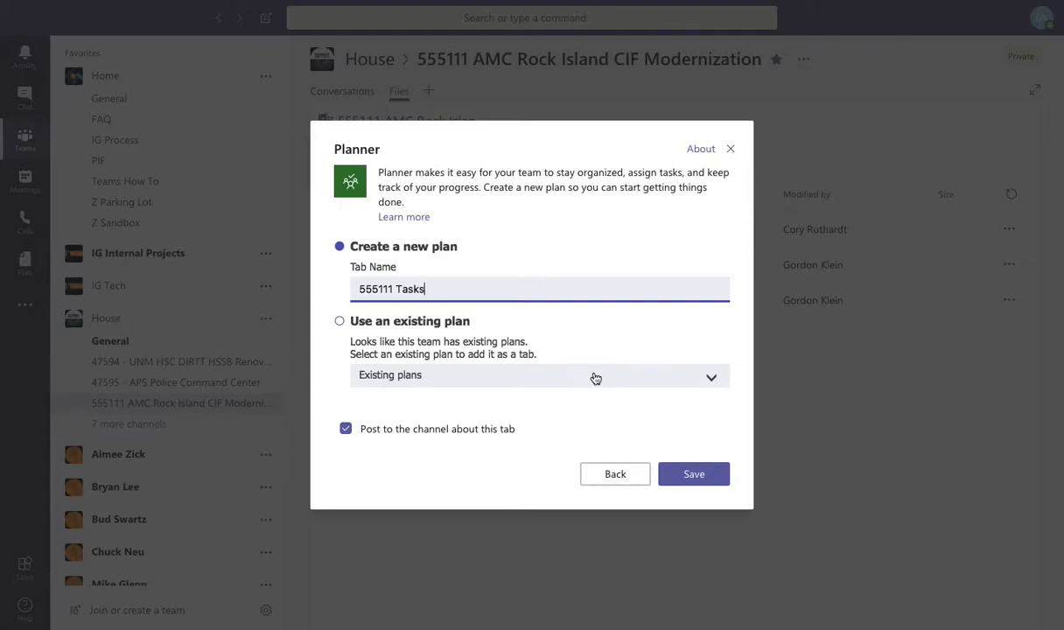
{"action": "left_click", "coordinate": [702, 479]}
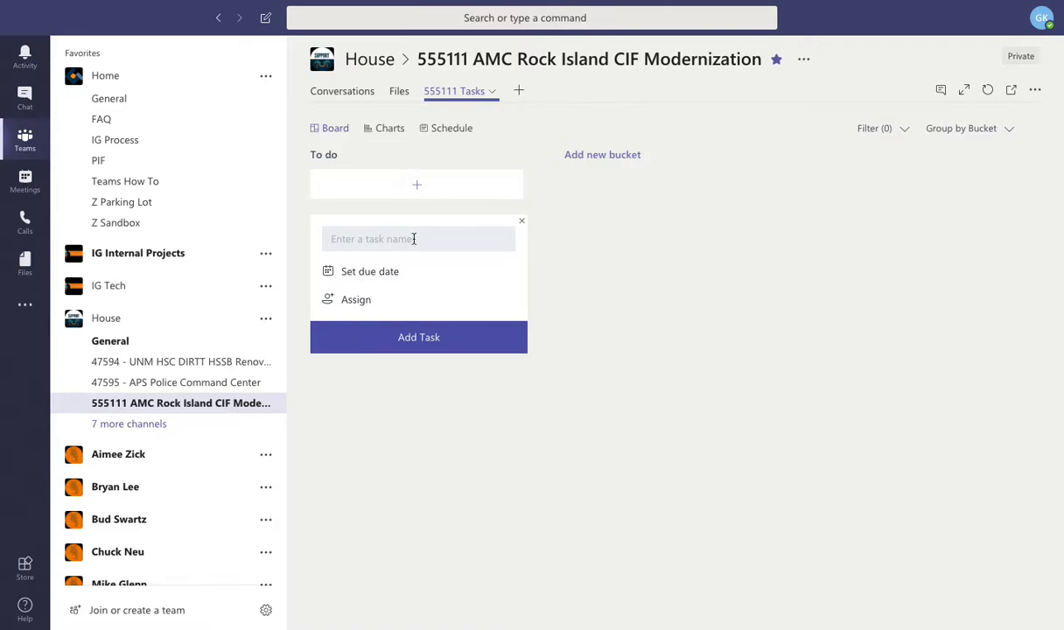
Add a To do task named "555111 Project New", assigned to yourself and due November 21, 2018.
{"action": "type", "text": "555111 Project New"}
{"action": "left_click", "coordinate": [364, 301]}
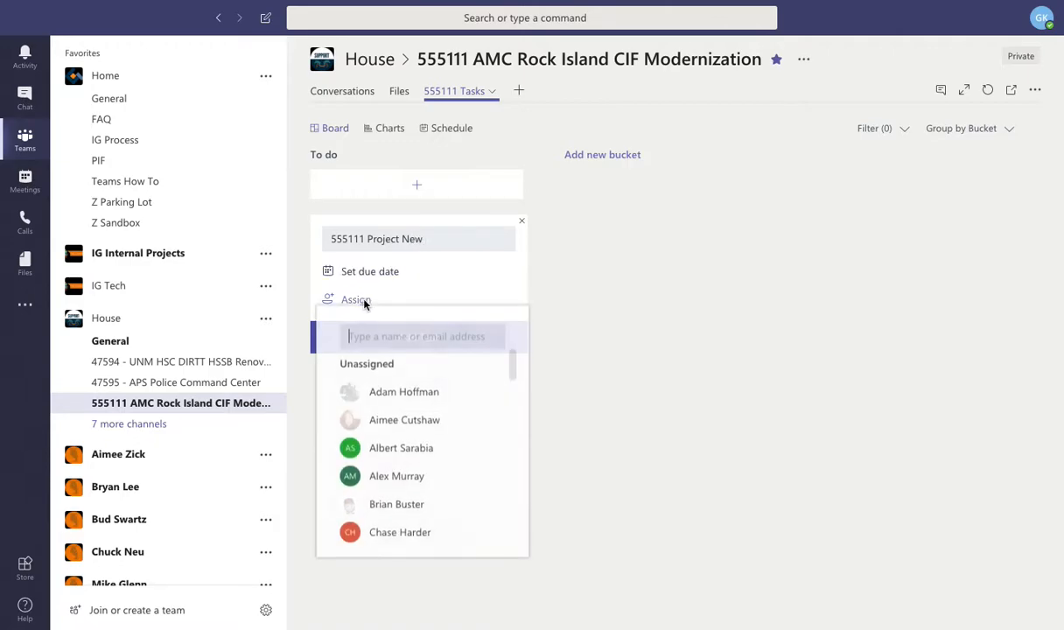
{"action": "scroll", "coordinate": [399, 506], "scroll_direction": "down", "scroll_amount": 3}
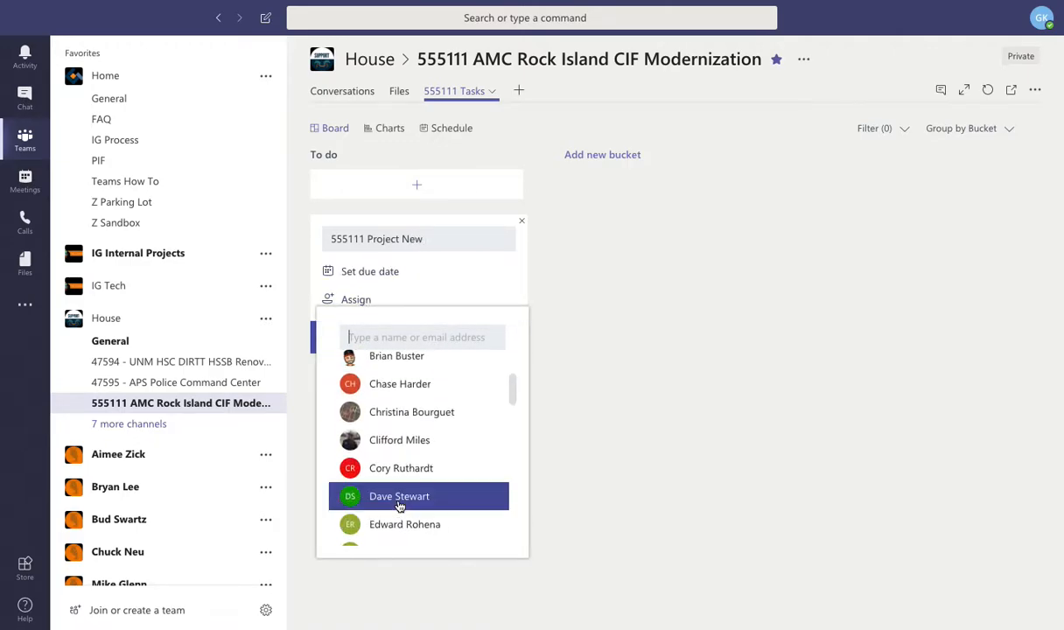
{"action": "scroll", "coordinate": [405, 448], "scroll_direction": "down", "scroll_amount": 3}
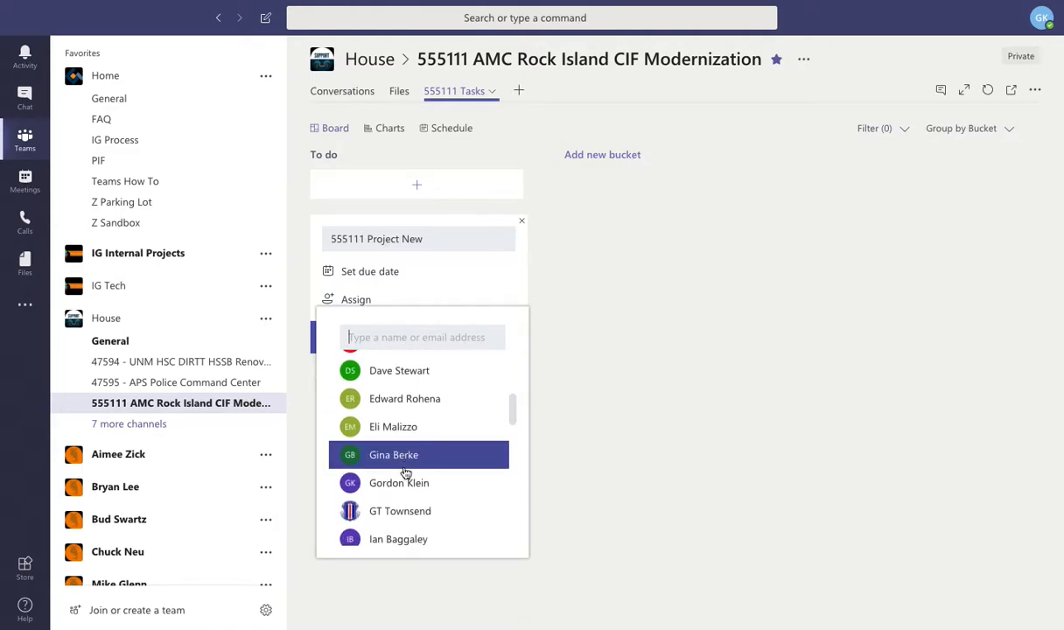
{"action": "left_click", "coordinate": [405, 480]}
{"action": "left_click", "coordinate": [418, 268]}
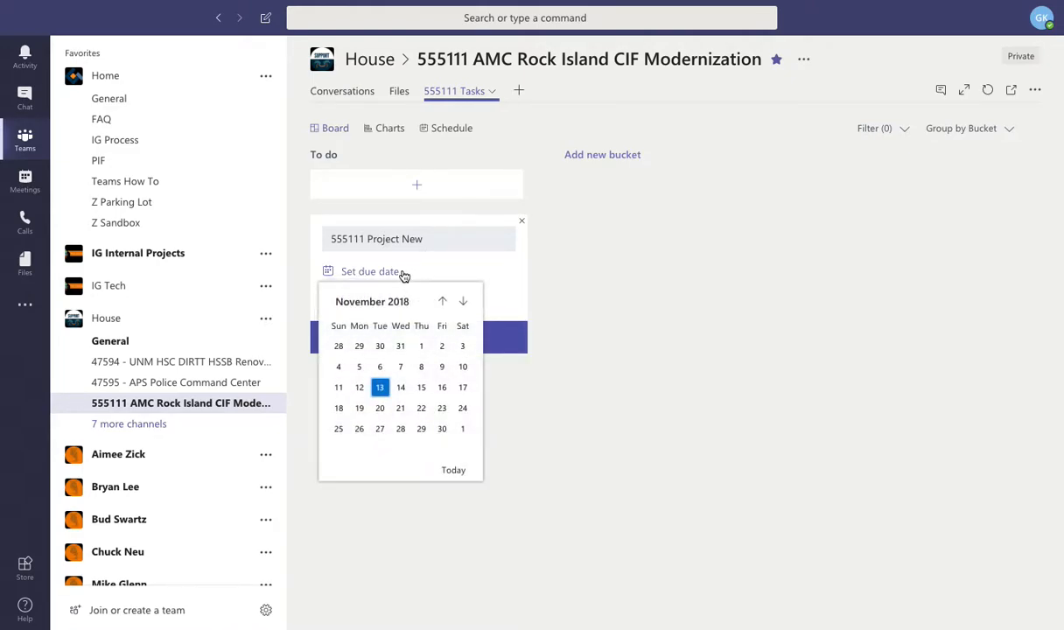
{"action": "left_click", "coordinate": [400, 408]}
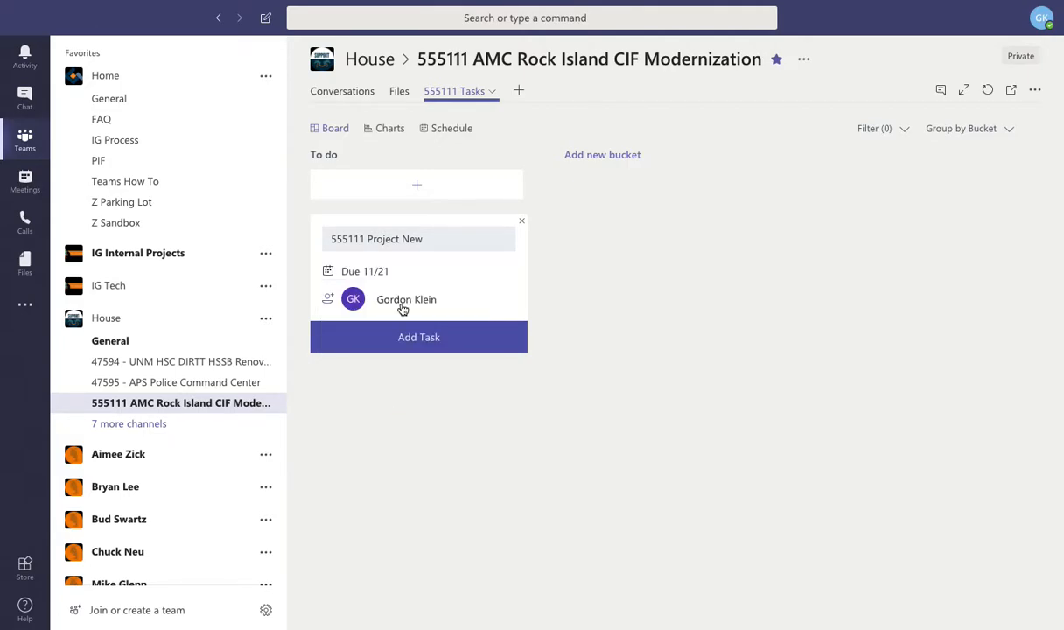
{"action": "left_click", "coordinate": [414, 339]}
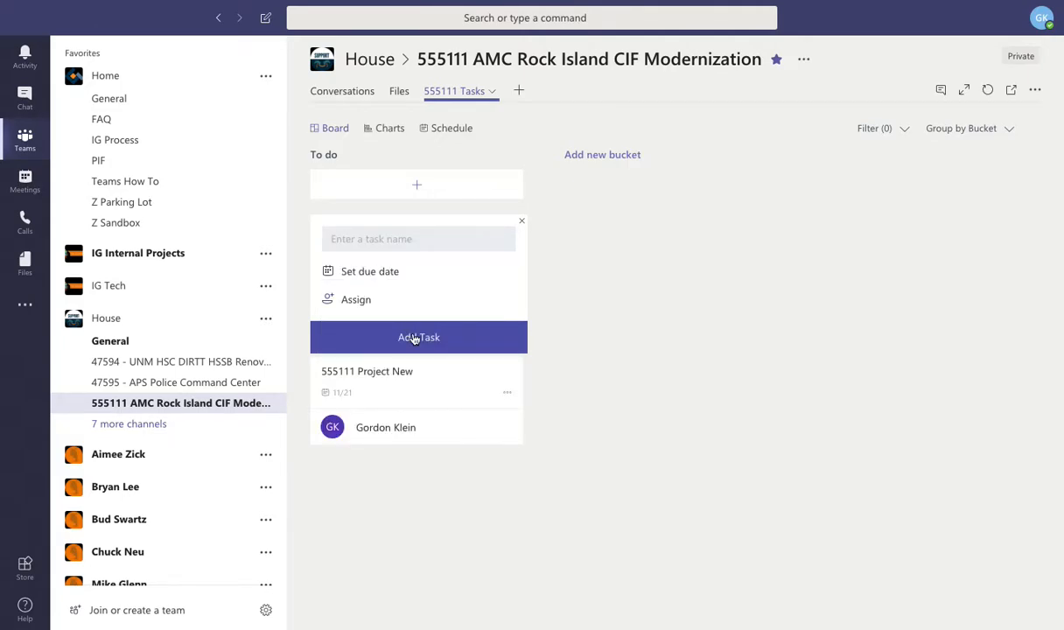
Give the 555111 Project New task a description telling the assignee by first name "you need to price out a system".
{"action": "left_click", "coordinate": [409, 365]}
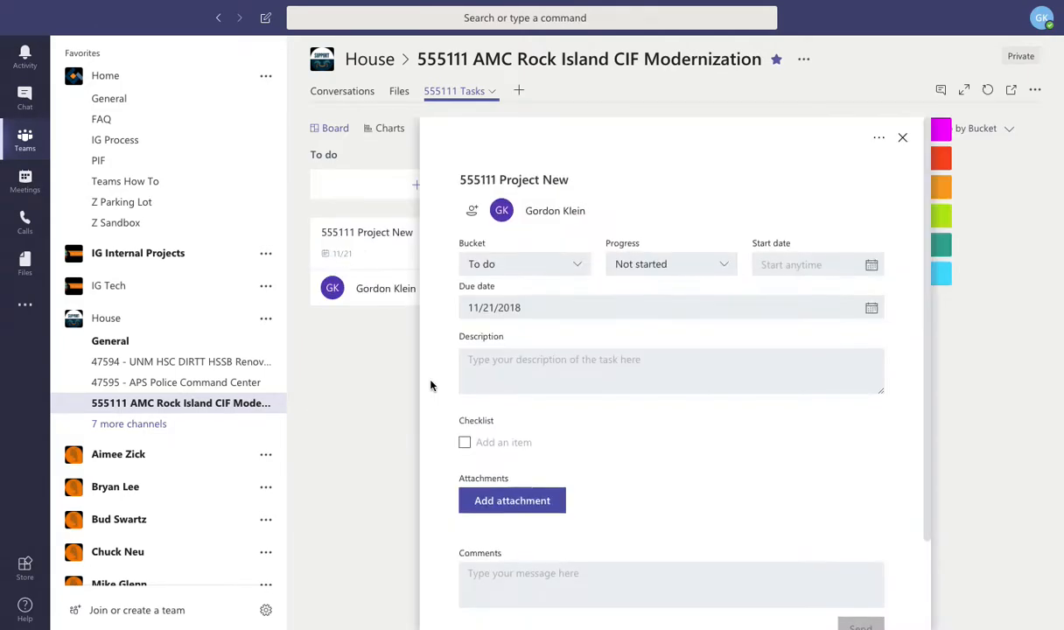
{"action": "left_click", "coordinate": [488, 386]}
{"action": "type", "text": "Gordon you need to pri"}
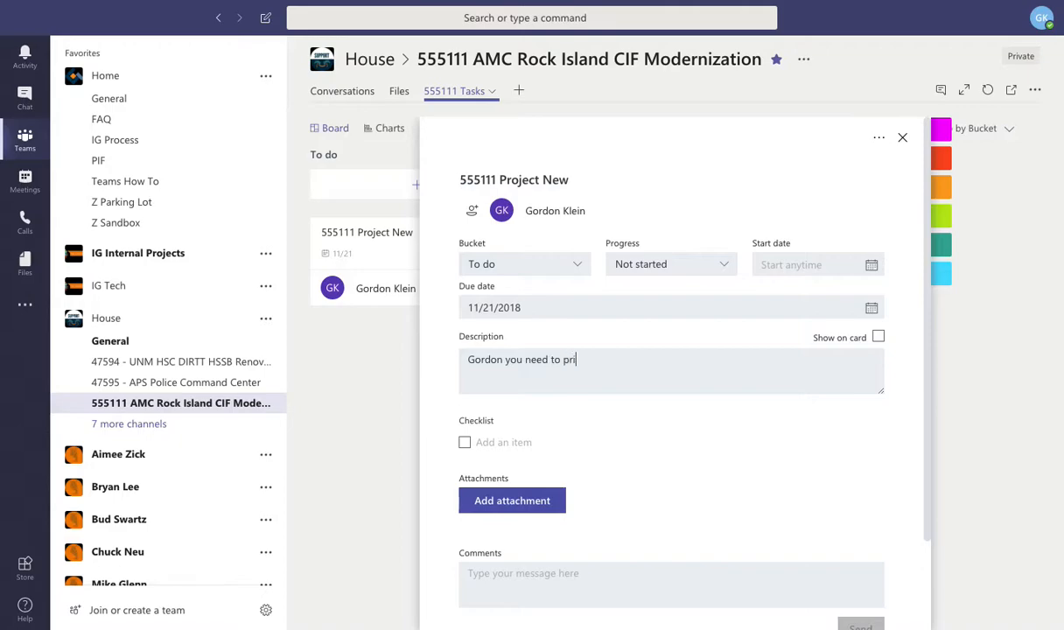
{"action": "type", "text": "ce out a system"}
{"action": "mouse_move", "coordinate": [949, 233]}
{"action": "left_click", "coordinate": [904, 139]}
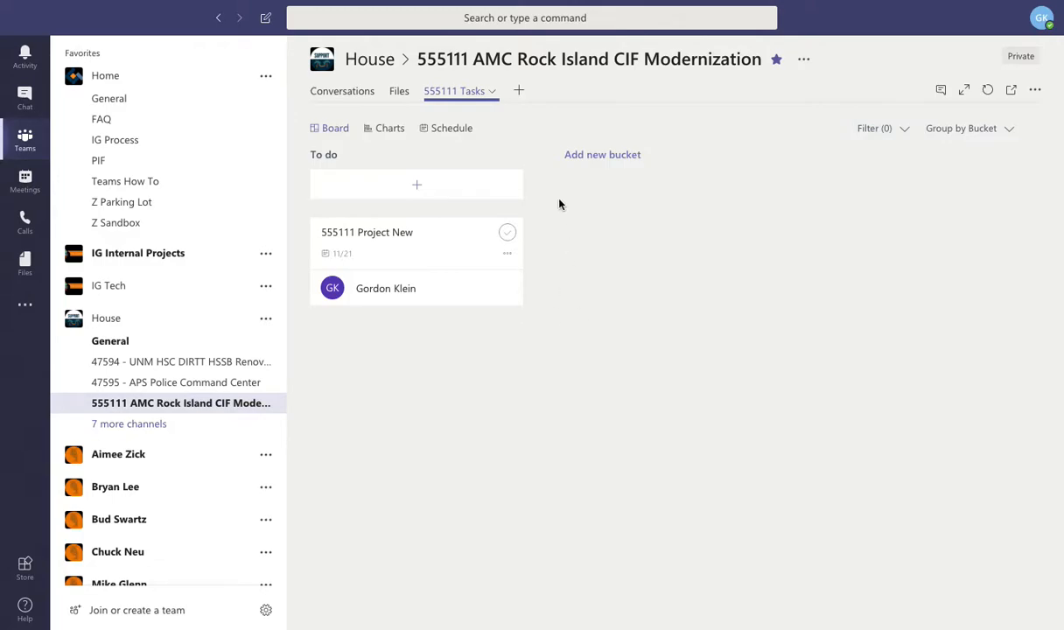
Add a OneNote tab to the channel with a new notebook named "555111 Notes".
{"action": "left_click", "coordinate": [518, 90]}
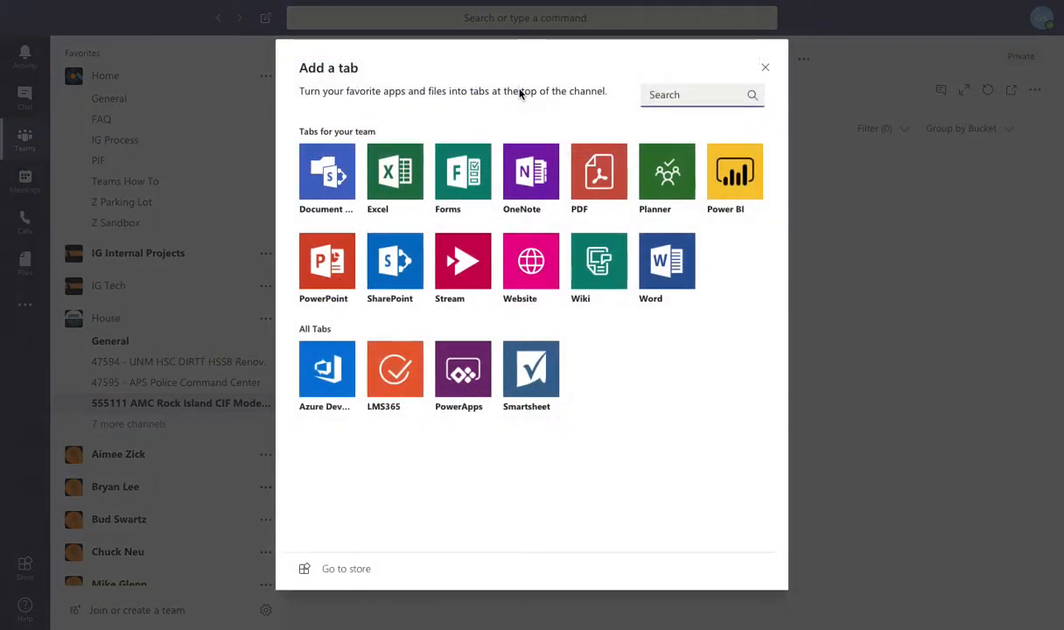
{"action": "left_click", "coordinate": [528, 179]}
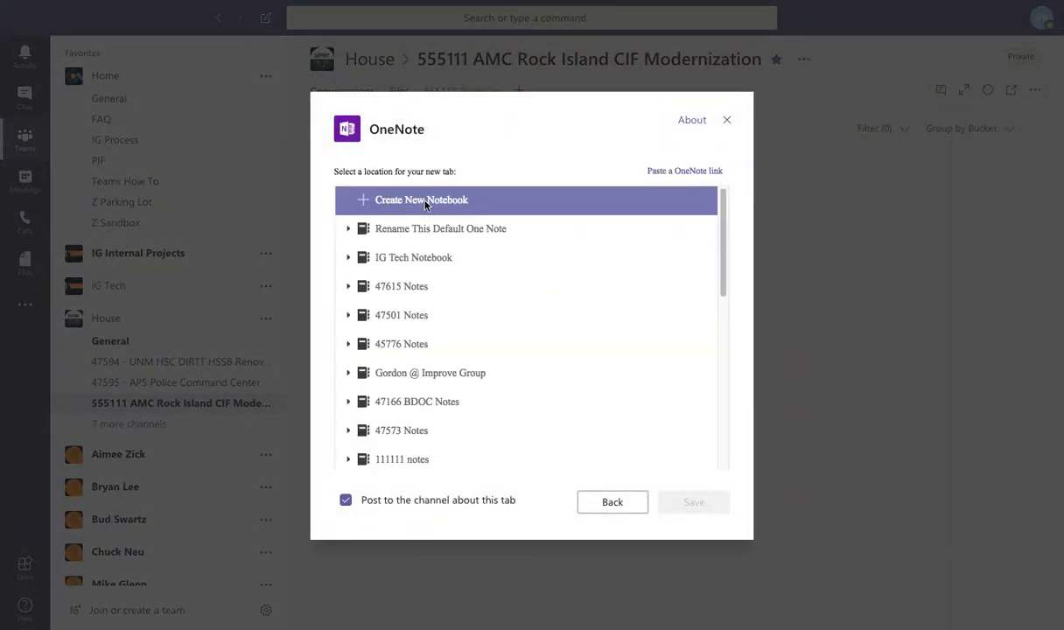
{"action": "left_click", "coordinate": [425, 203]}
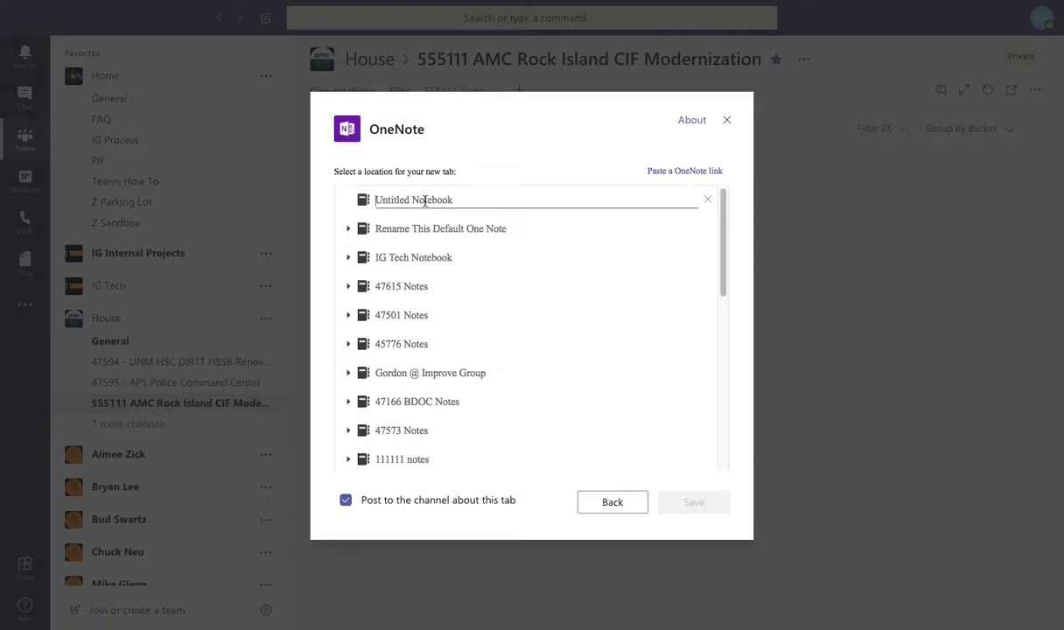
{"action": "type", "text": "555111 Notes"}
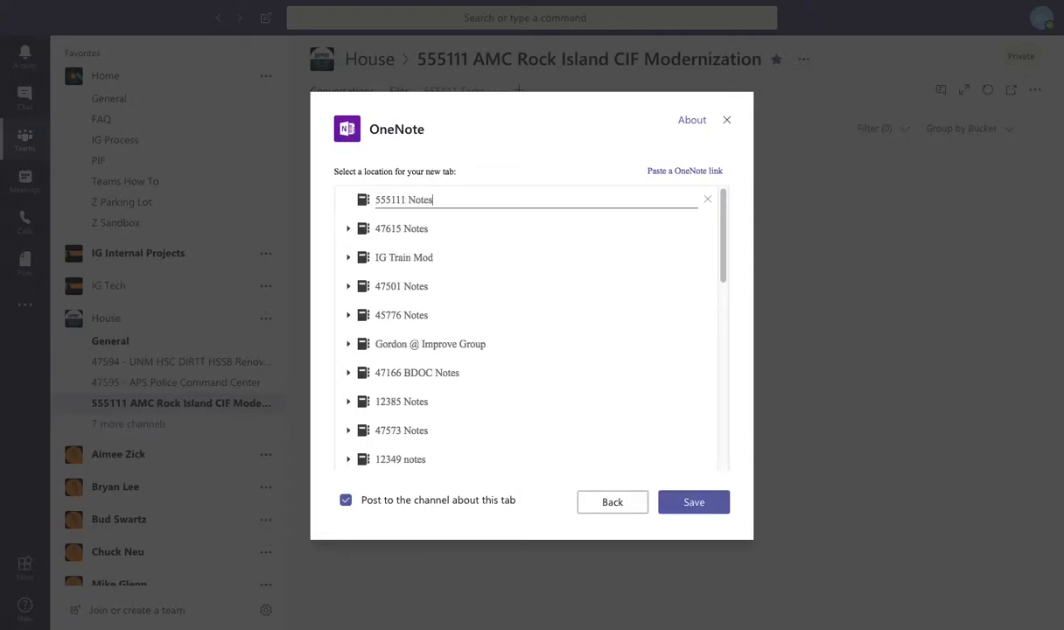
{"action": "left_click", "coordinate": [713, 504]}
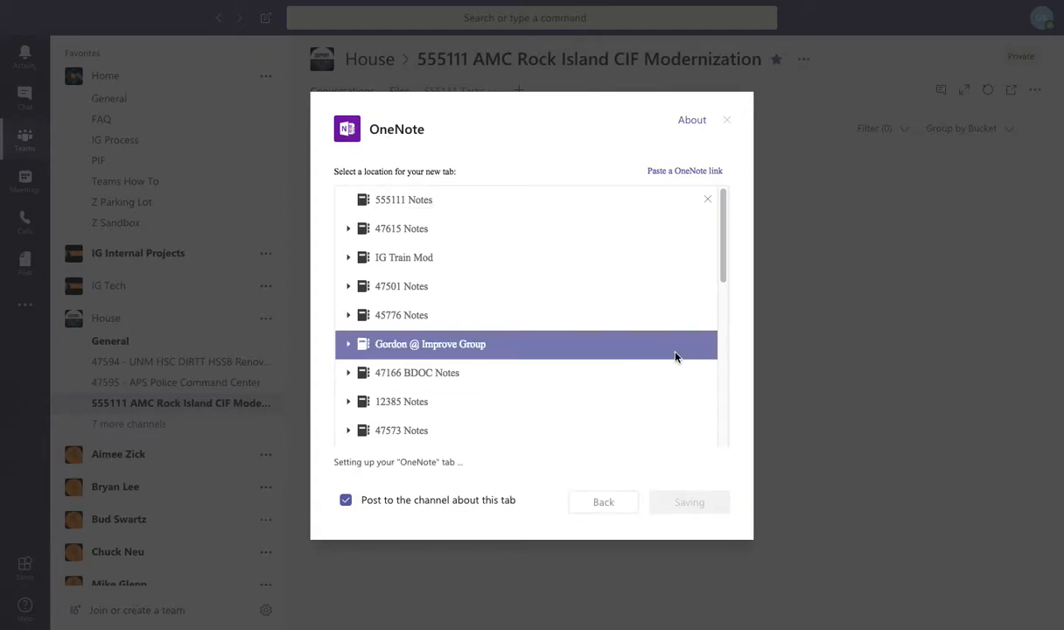